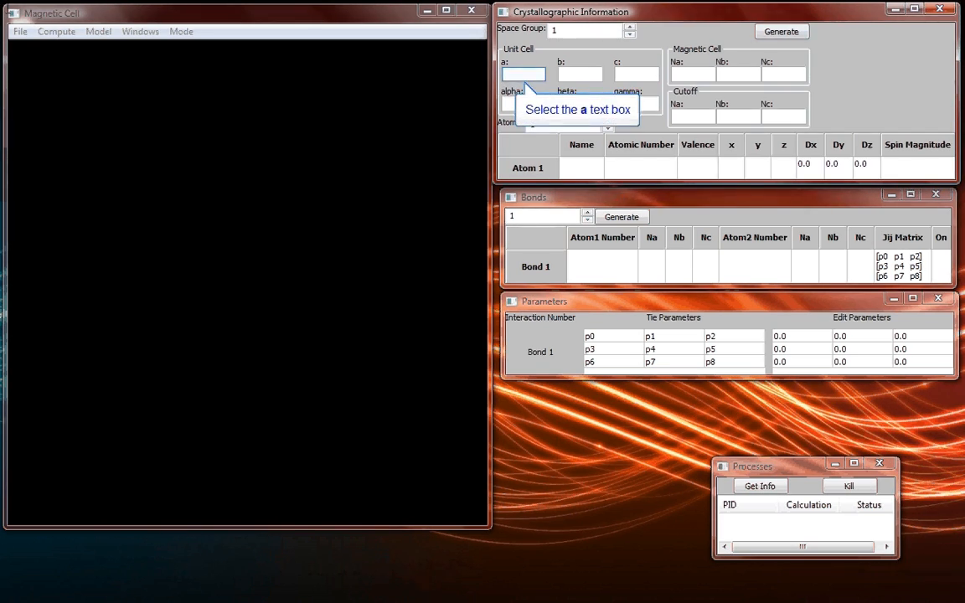
# Set the unit cell lengths a, b and c to 1
pyautogui.click(531, 74)
pyautogui.write('1')
pyautogui.press('Tab')
pyautogui.write('1')
pyautogui.press('Tab')
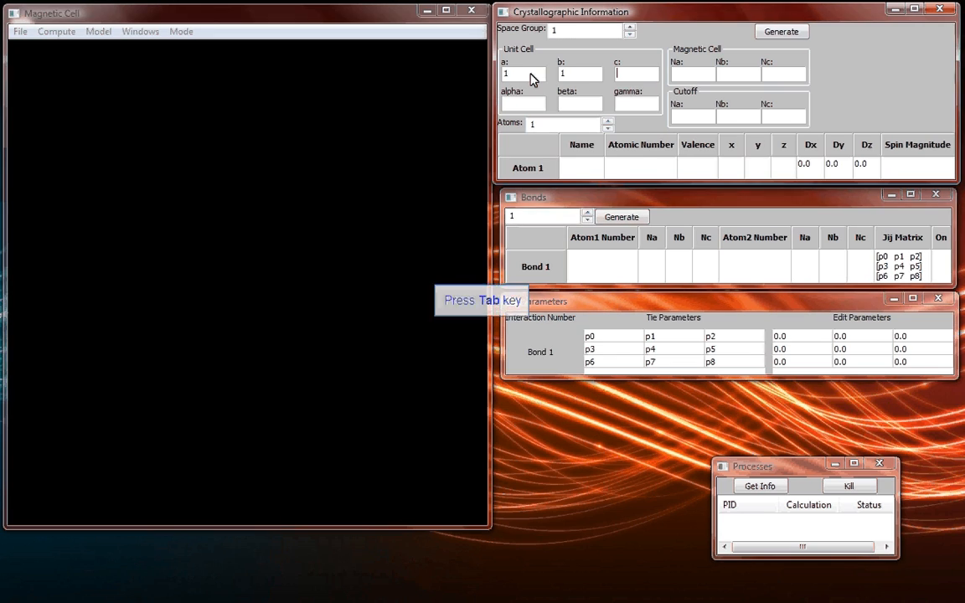
pyautogui.write('1')
pyautogui.press('Tab')
# Set the unit cell angles alpha, beta and gamma to 90
pyautogui.write('90')
pyautogui.press('Tab')
pyautogui.write('90')
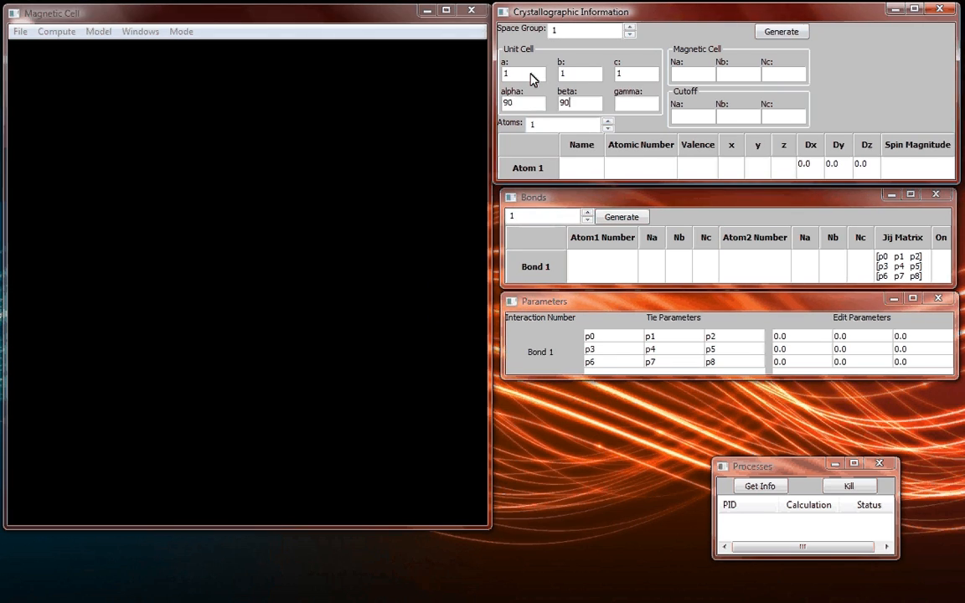
pyautogui.press('Tab')
pyautogui.write('90')
pyautogui.press('Tab')
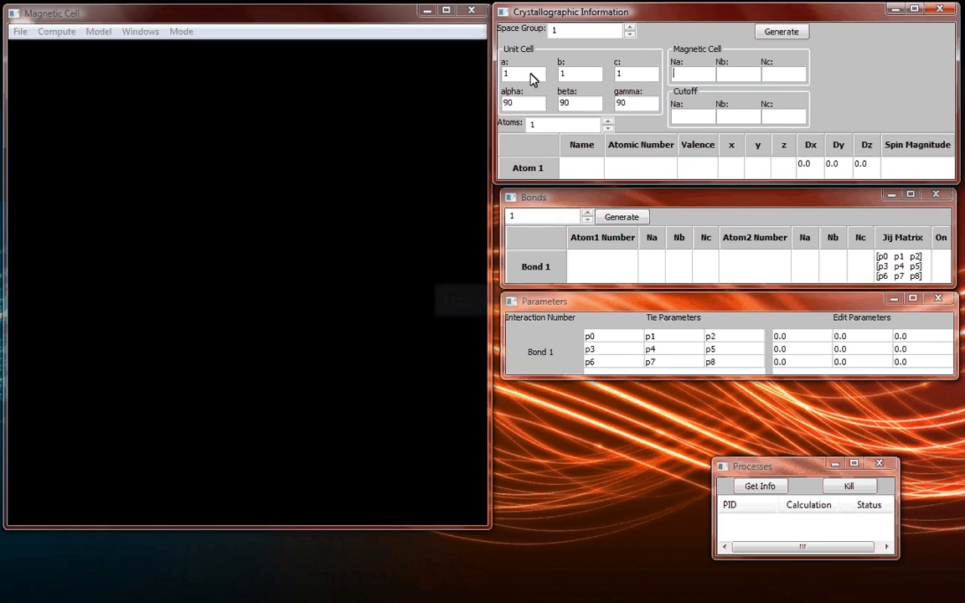
# Set both the magnetic cell and the cutoff cell to Na 3, Nb 1 and Nc 1
pyautogui.write('1')
pyautogui.press('Tab')
pyautogui.write('1')
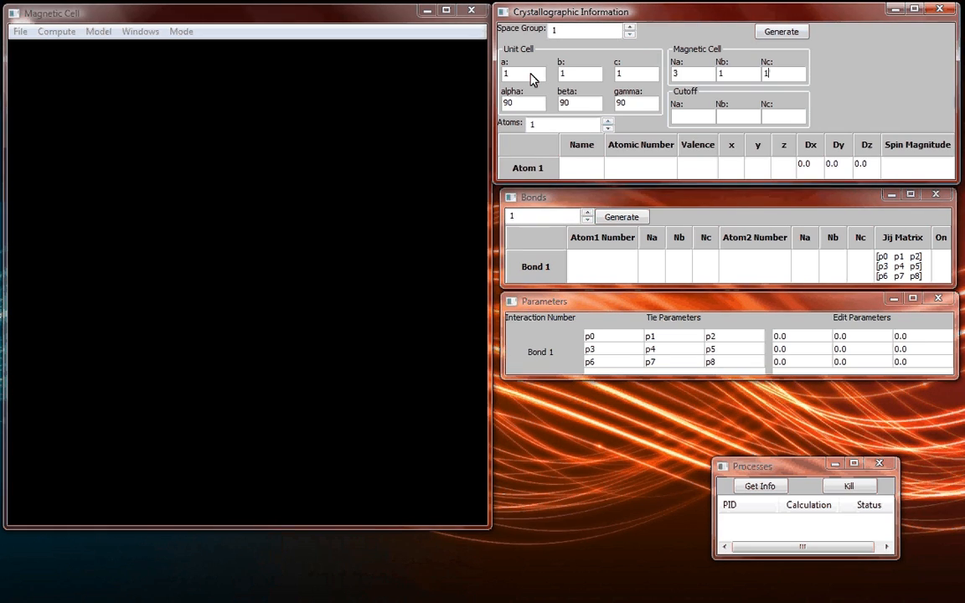
pyautogui.write('3')
pyautogui.press('Tab')
pyautogui.write('1')
pyautogui.press('Tab')
# Define Atom 1 as Fe with atomic number 26 and valence 3
pyautogui.write('Fe')
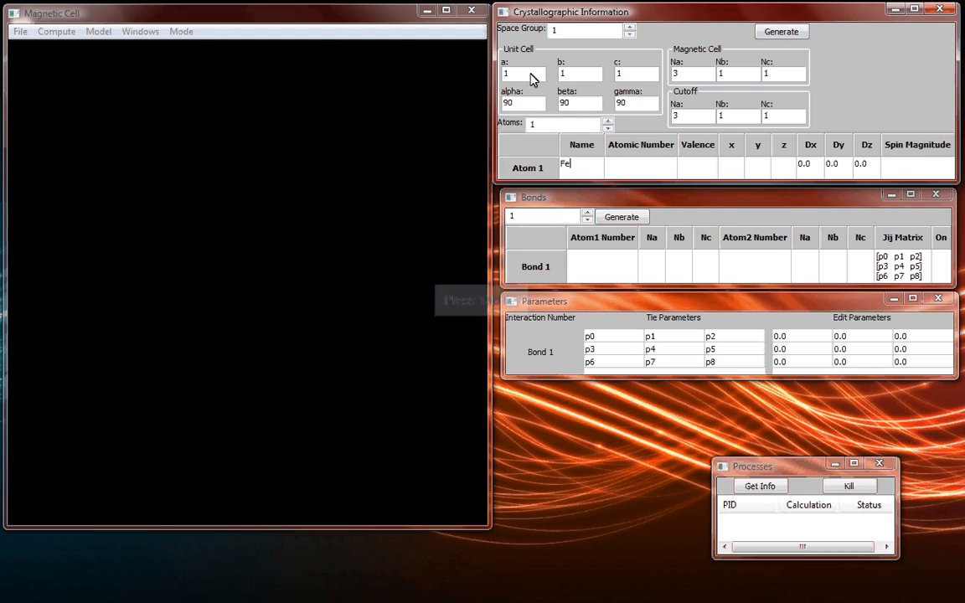
pyautogui.press('Tab')
pyautogui.write('26')
pyautogui.press('Tab')
pyautogui.write('3')
pyautogui.press('Tab')
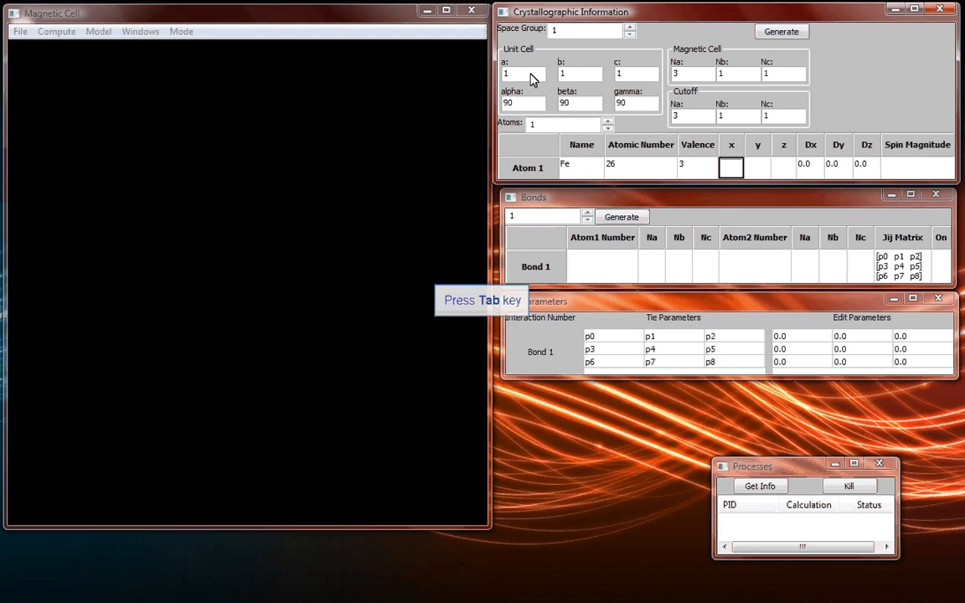
# Place Atom 1 at x 0, y 0, z 0 in the unit cell
pyautogui.write('0')
pyautogui.press('Tab')
pyautogui.write('0')
pyautogui.press('Tab')
pyautogui.write('0')
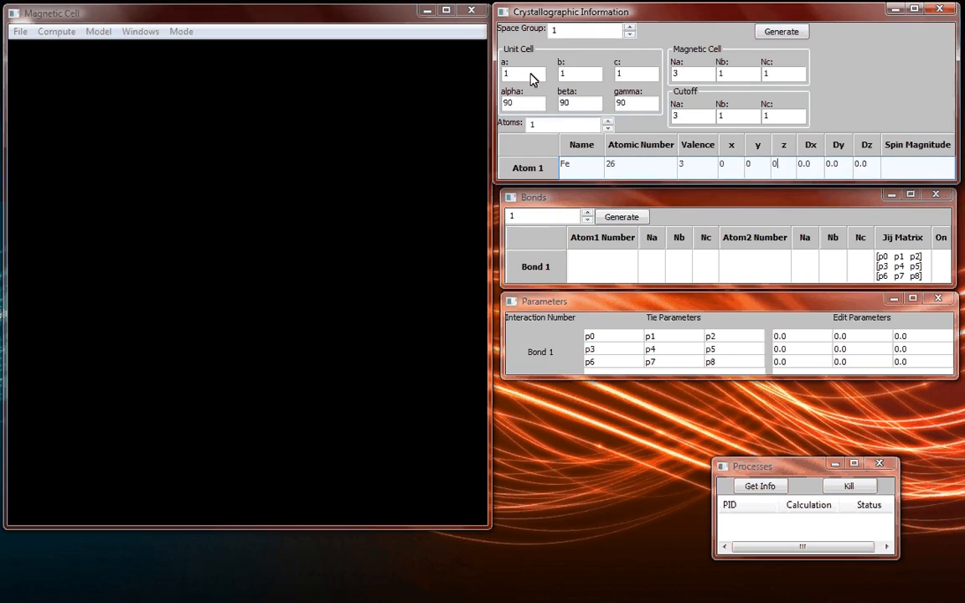
# Give Atom 1 a Dy of 1 and a spin magnitude of 1, and generate the magnetic cell
pyautogui.click(846, 164)
pyautogui.write('1')
pyautogui.press('Tab')
pyautogui.press('Tab')
pyautogui.write('1')
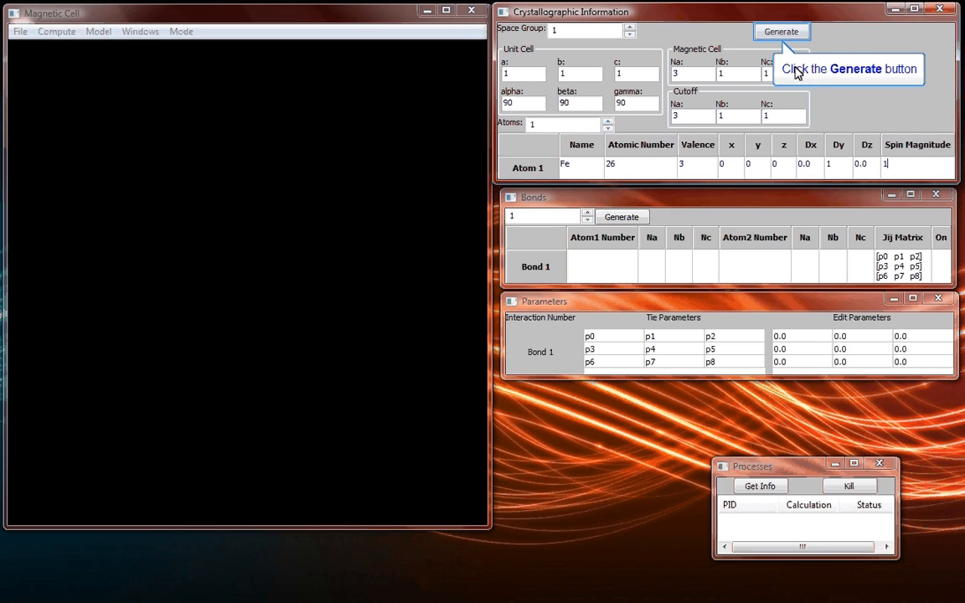
pyautogui.click(791, 34)
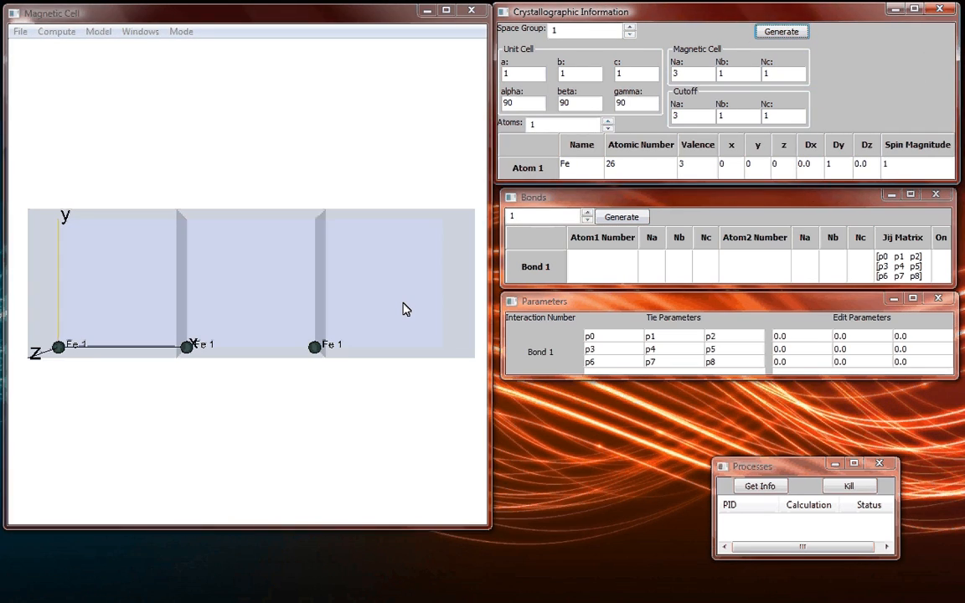
# Define Bond 1 by picking the origin Fe atom and its neighbour along x in the 3D cell
pyautogui.moveTo(403, 304); pyautogui.dragTo(396, 311)
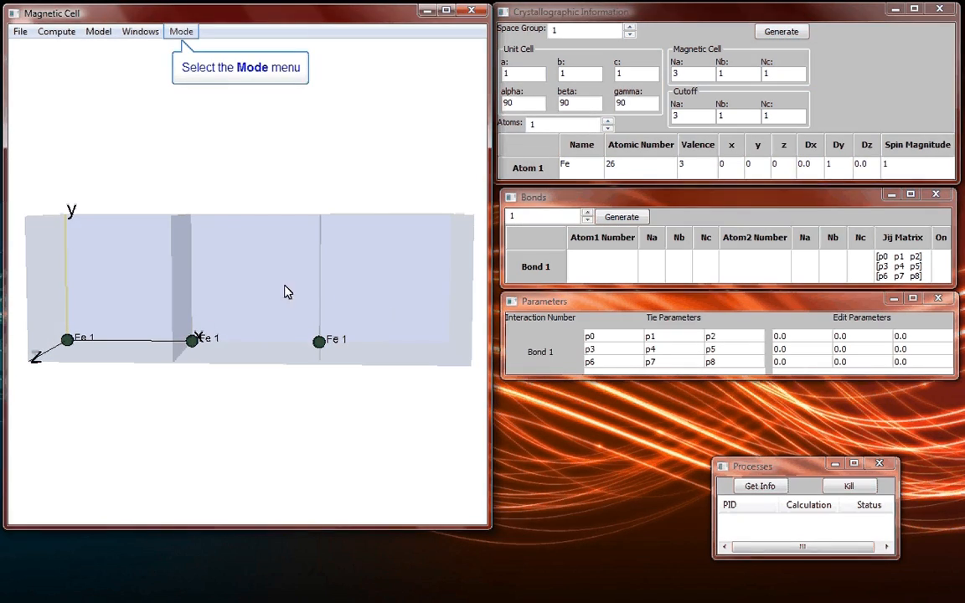
pyautogui.click(181, 33)
pyautogui.click(219, 65)
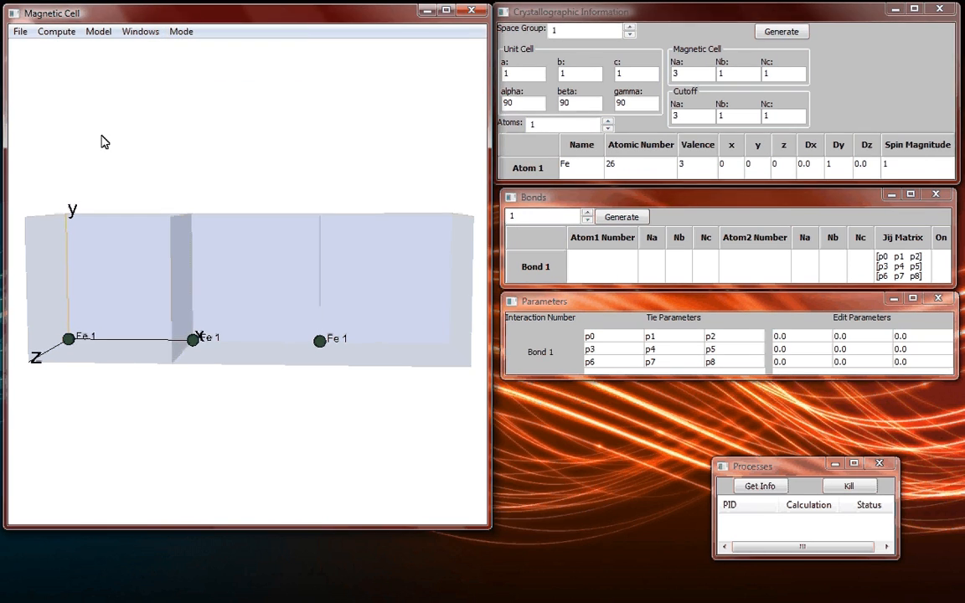
pyautogui.click(68, 339)
pyautogui.click(194, 339)
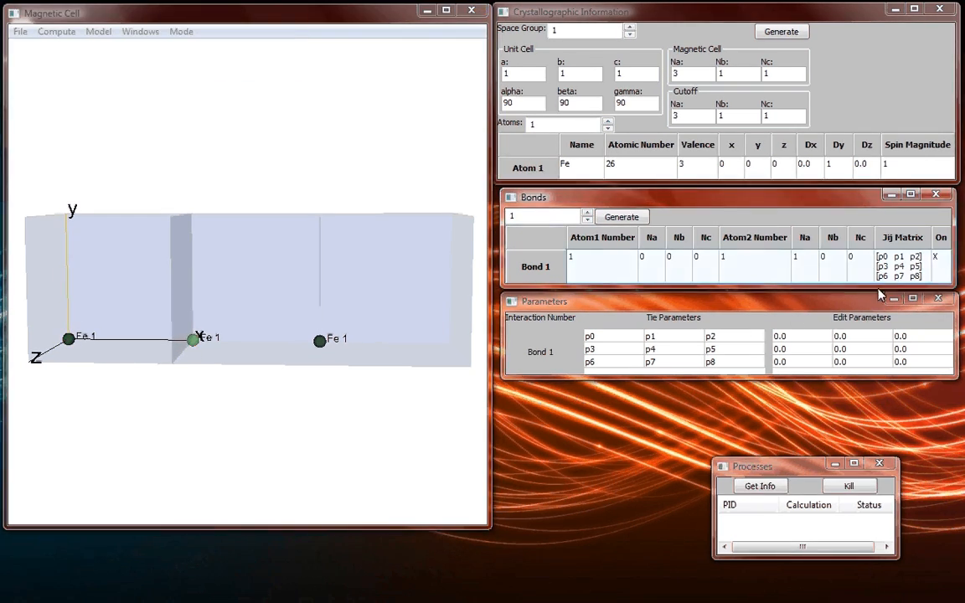
# Set the diagonal of Bond 1's Jij matrix to fixed values of 1 and generate the bonds
pyautogui.doubleClick(901, 268)
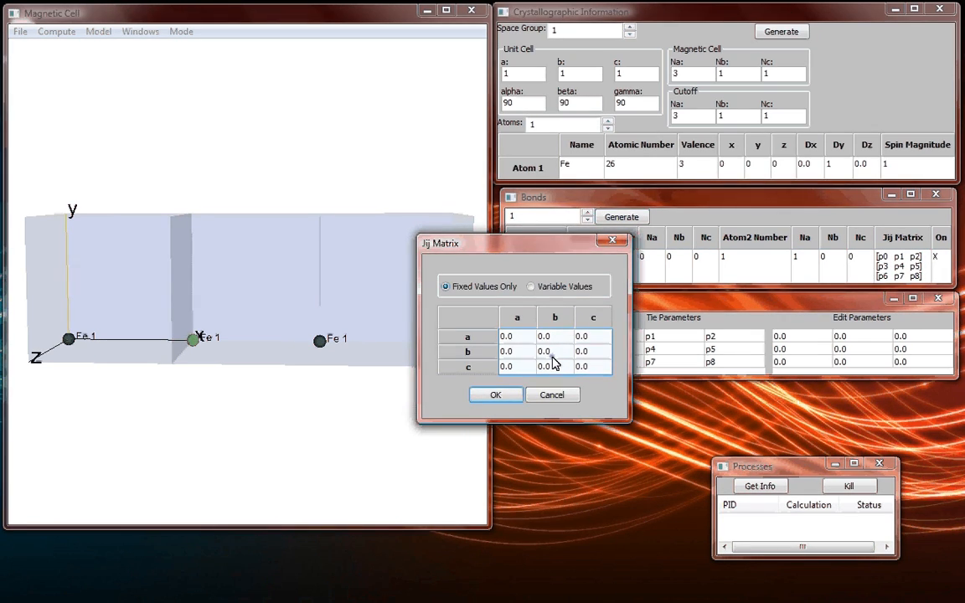
pyautogui.write('1')
pyautogui.press('Return')
pyautogui.press('Right')
pyautogui.write('1')
pyautogui.press('Return')
pyautogui.press('Right')
pyautogui.write('1')
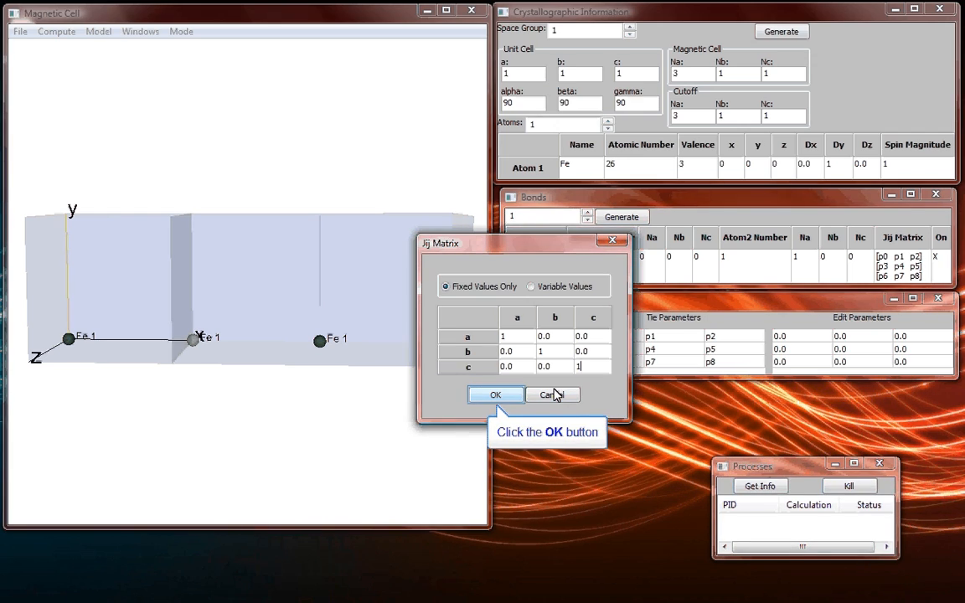
pyautogui.click(496, 398)
pyautogui.click(623, 220)
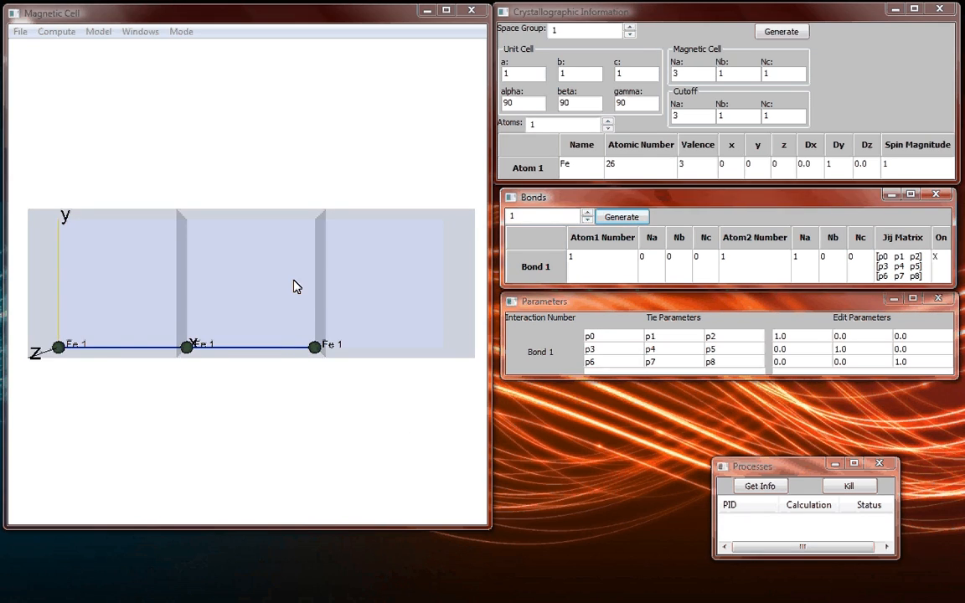
# Export the model for Monte Carlo with the default simulation size, saving it over the montecarlo text file in the Python folder
pyautogui.moveTo(287, 293); pyautogui.dragTo(288, 299)
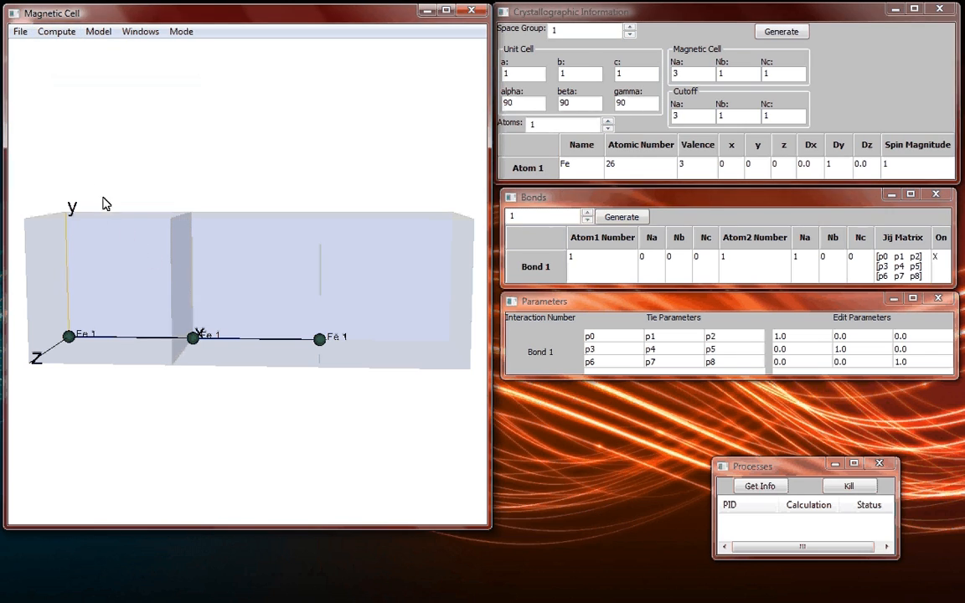
pyautogui.click(57, 32)
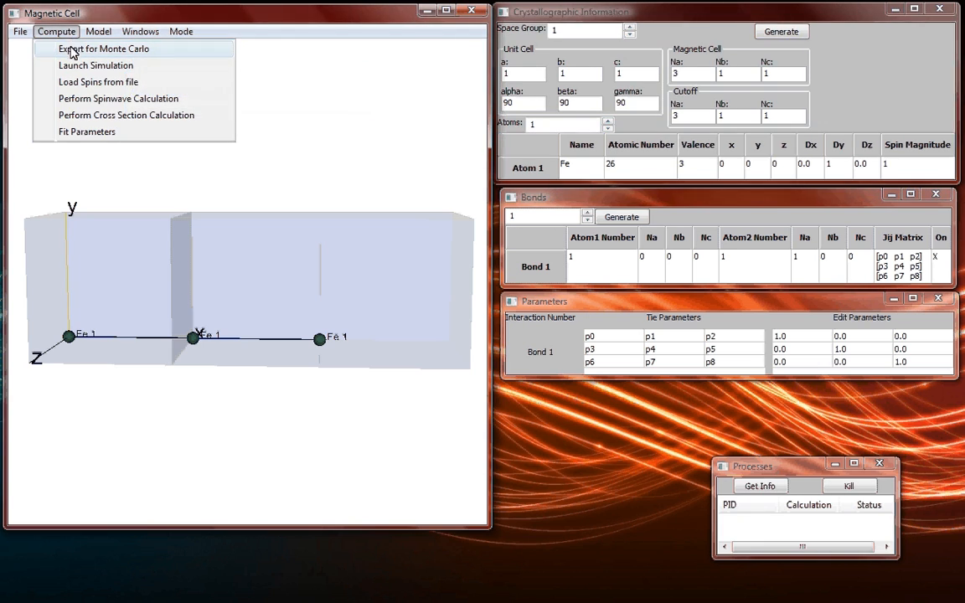
pyautogui.click(72, 52)
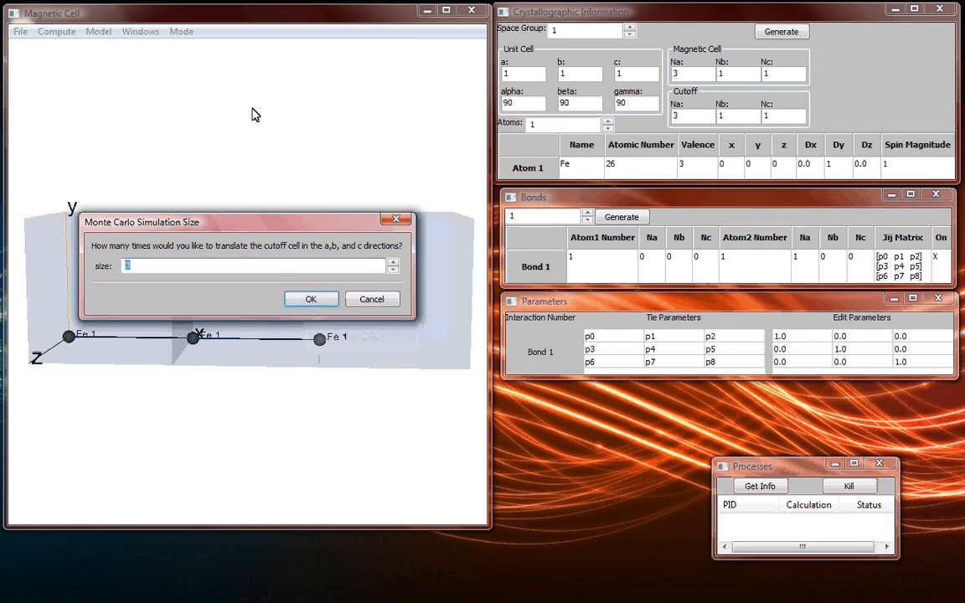
pyautogui.click(321, 301)
pyautogui.moveTo(459, 151); pyautogui.dragTo(464, 256)
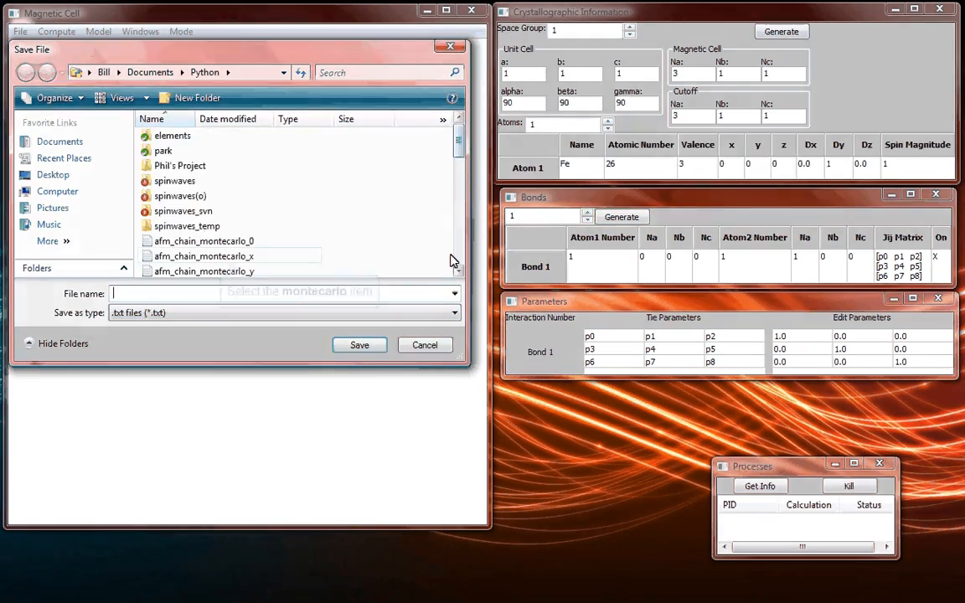
pyautogui.click(207, 259)
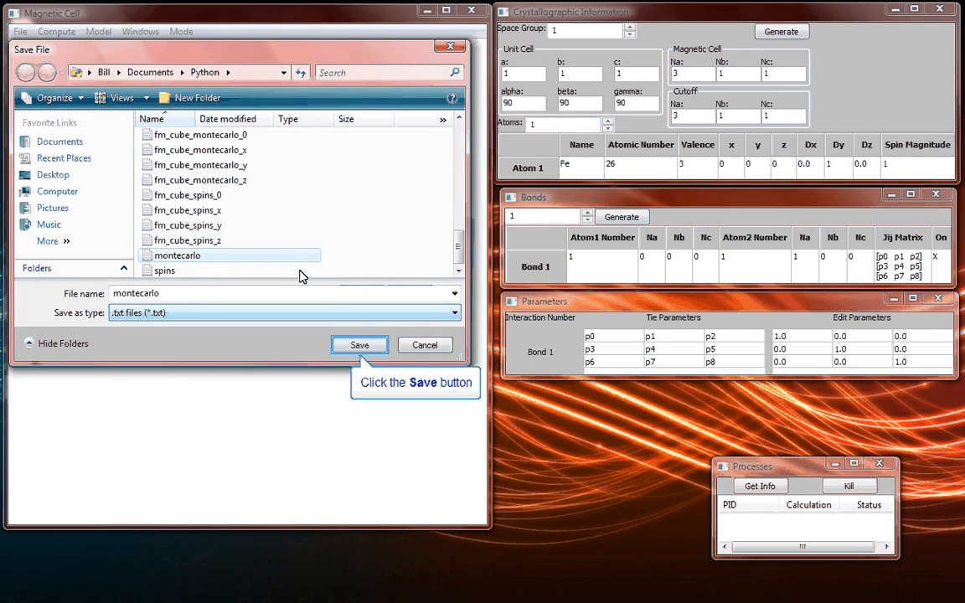
pyautogui.click(359, 344)
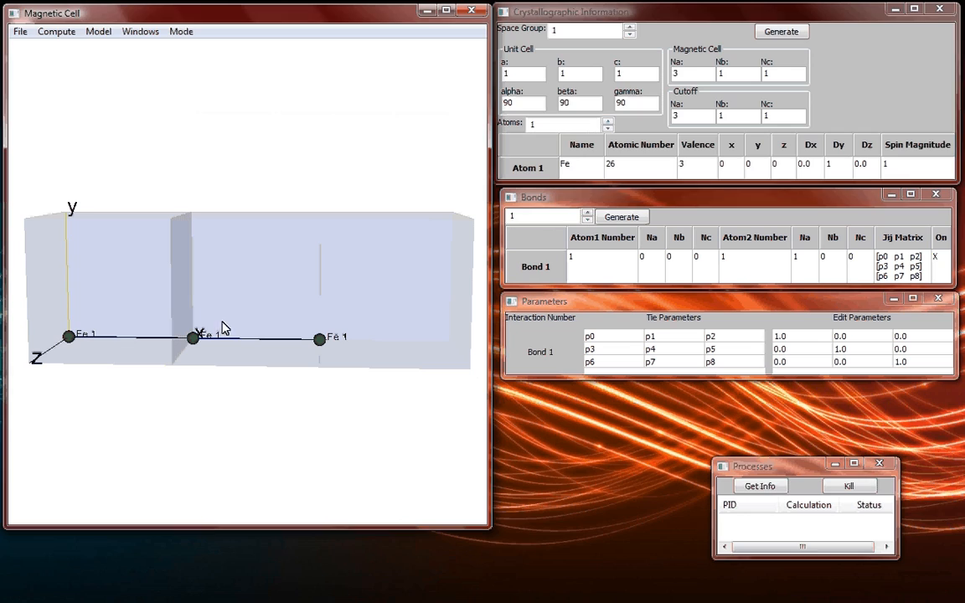
# Launch a Monte Carlo simulation setup with montecarlo as the bond file and spins as the spin output file
pyautogui.click(56, 32)
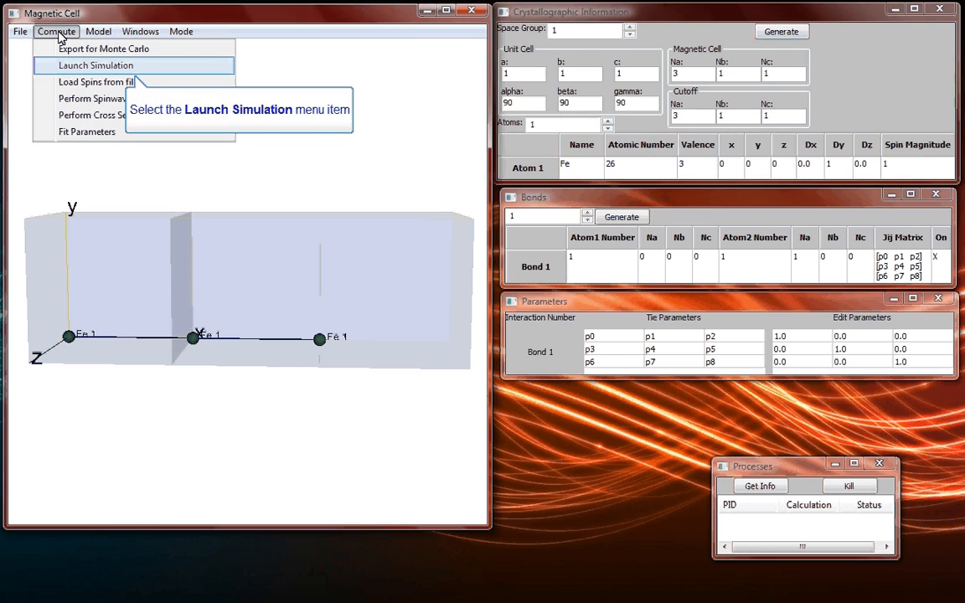
pyautogui.click(72, 72)
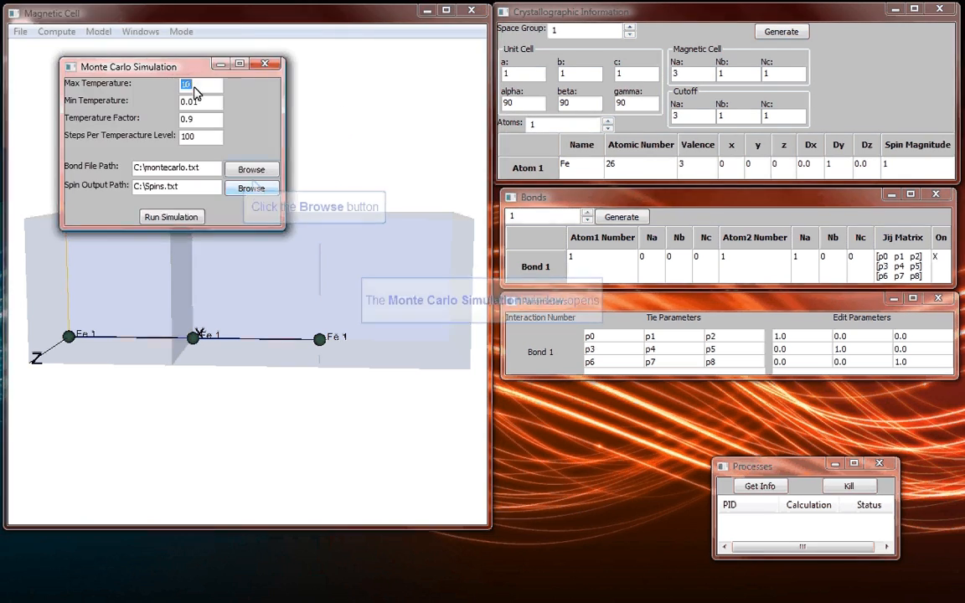
pyautogui.click(247, 167)
pyautogui.scroll(-5, 276, 309)
pyautogui.click(285, 309)
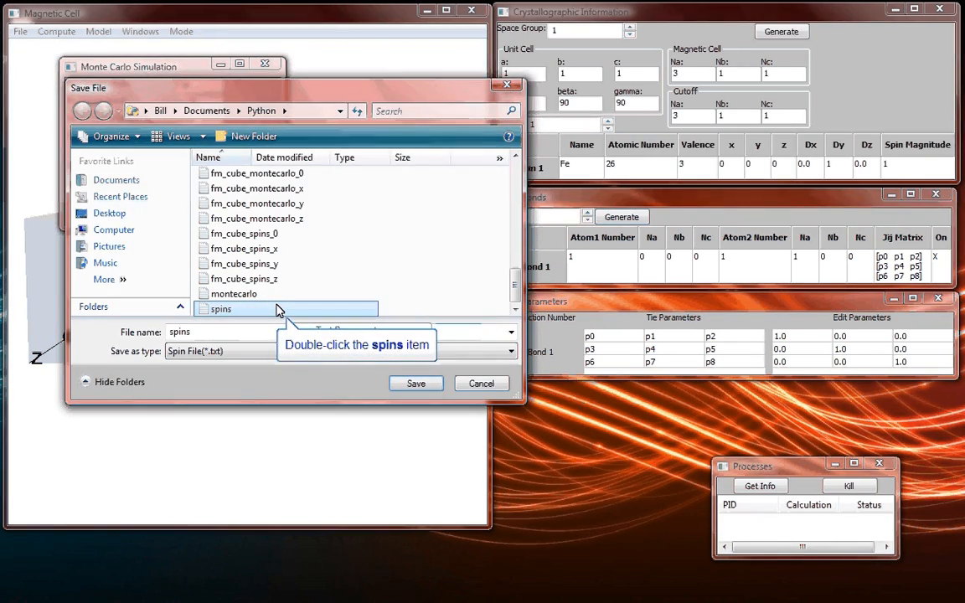
pyautogui.doubleClick(286, 310)
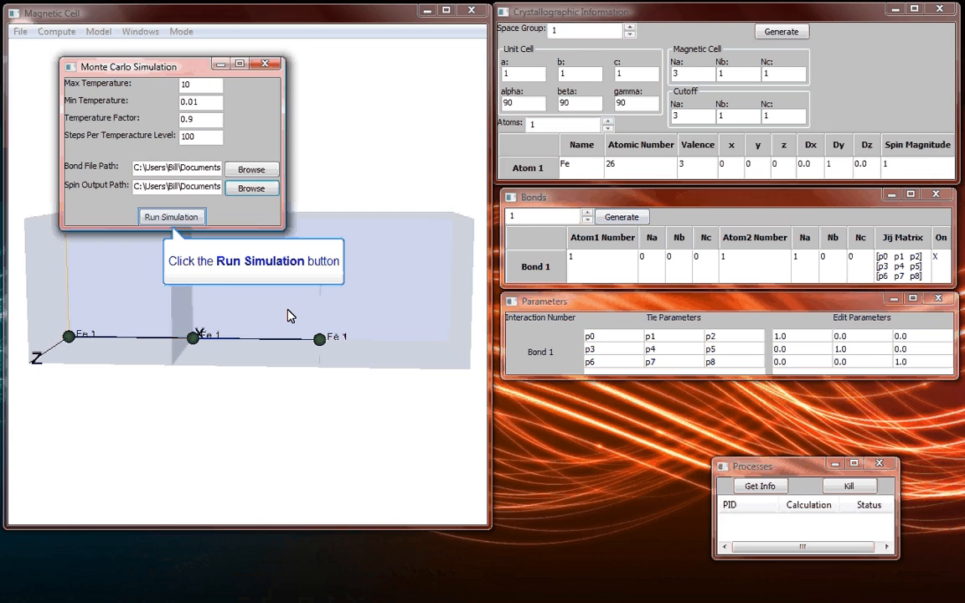
# Run the Monte Carlo simulation with the default temperature settings and close its window
pyautogui.click(193, 218)
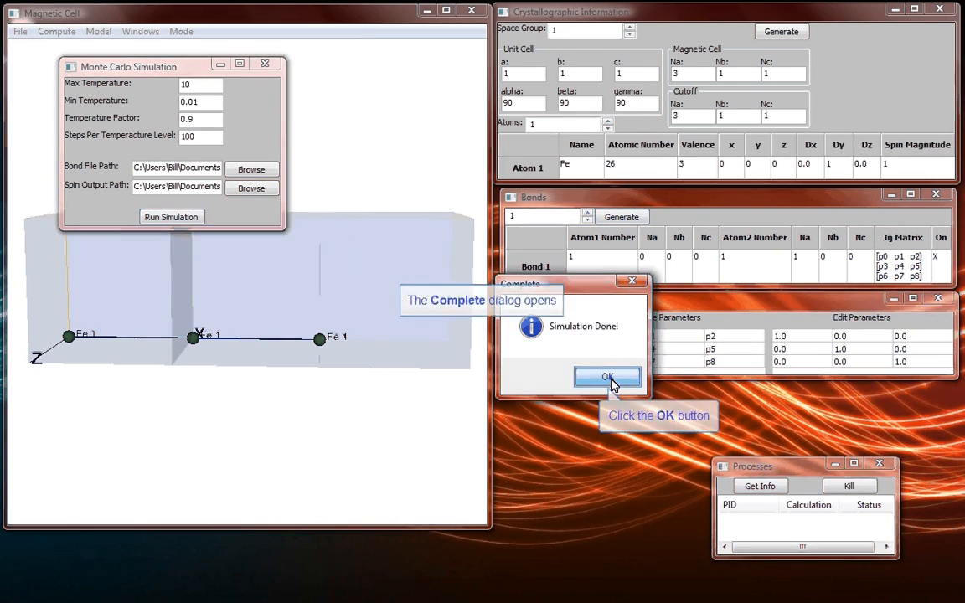
pyautogui.click(612, 378)
pyautogui.click(267, 65)
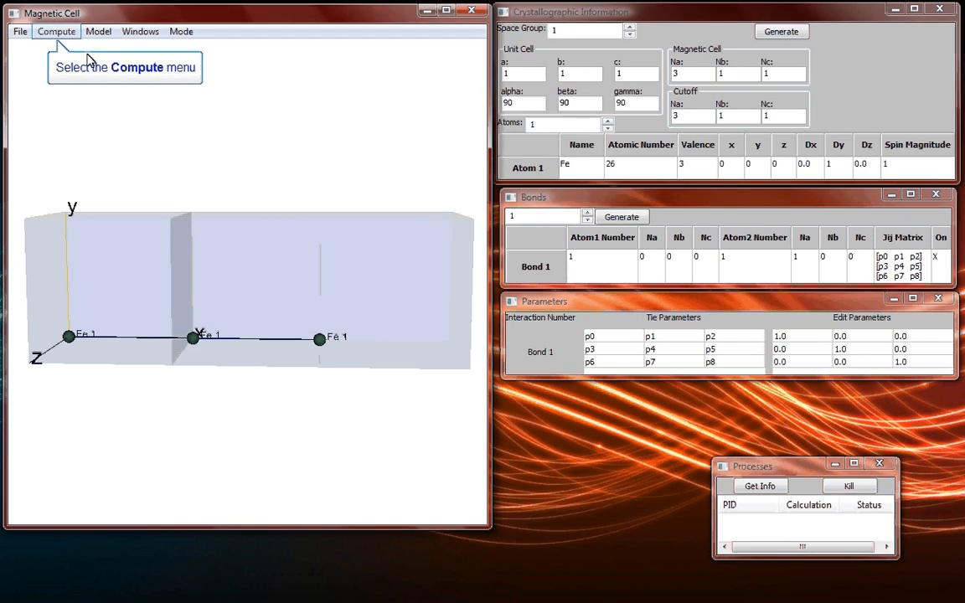
# Load the spins file into the magnetic cell and inspect the spin arrows from several angles
pyautogui.click(64, 37)
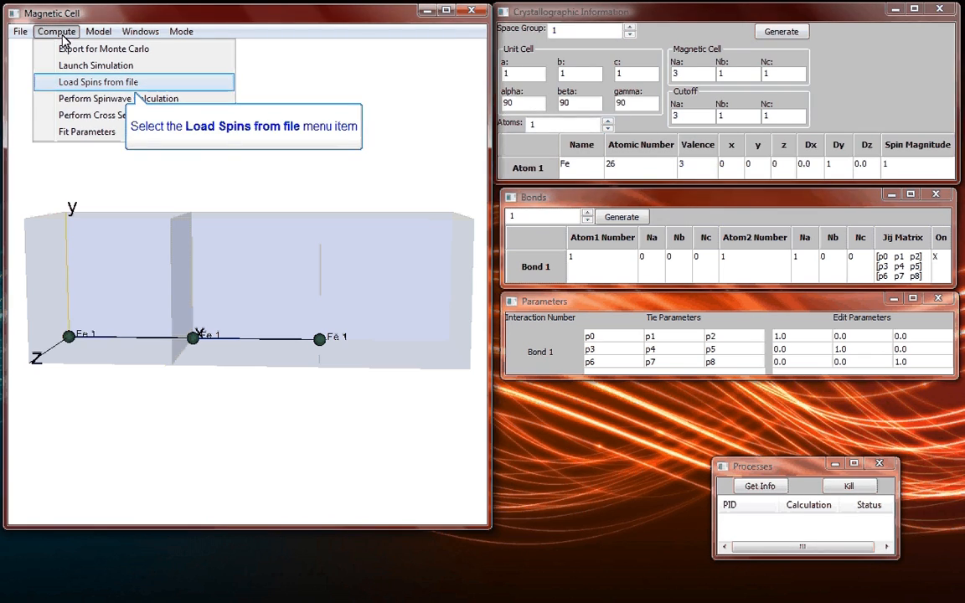
pyautogui.click(115, 90)
pyautogui.moveTo(459, 184); pyautogui.dragTo(459, 299)
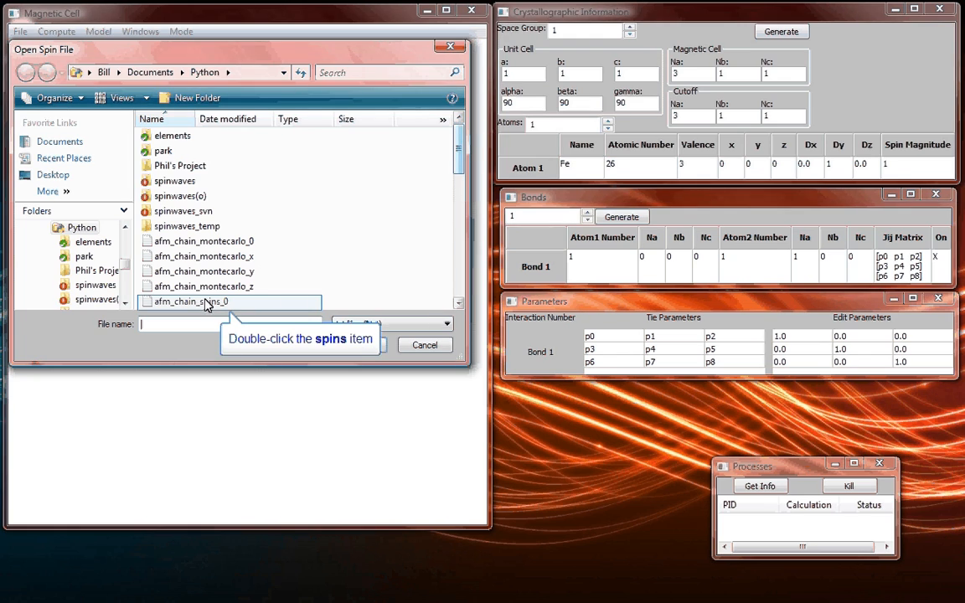
pyautogui.doubleClick(176, 301)
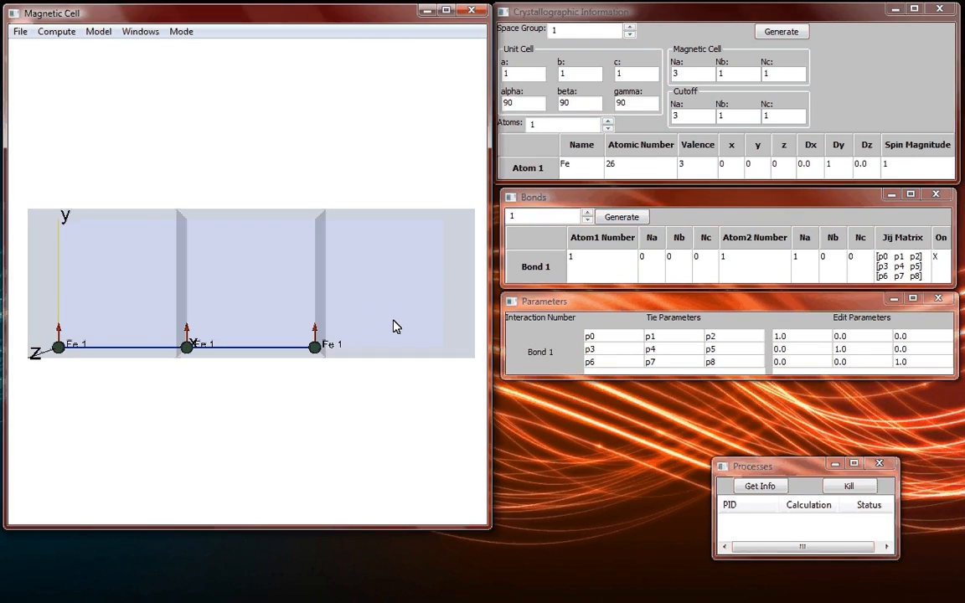
pyautogui.moveTo(396, 327); pyautogui.dragTo(174, 334)
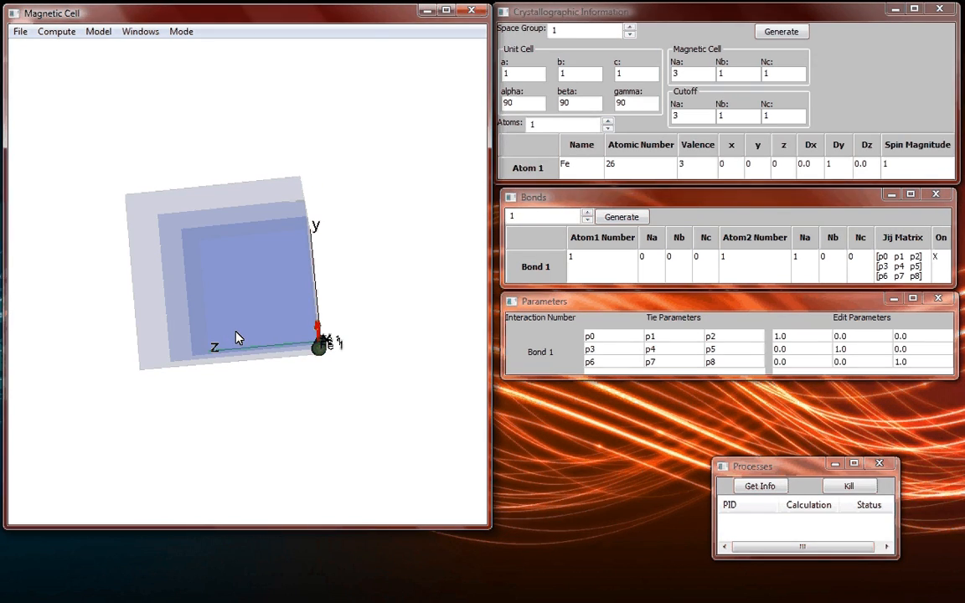
pyautogui.moveTo(237, 338); pyautogui.dragTo(377, 344)
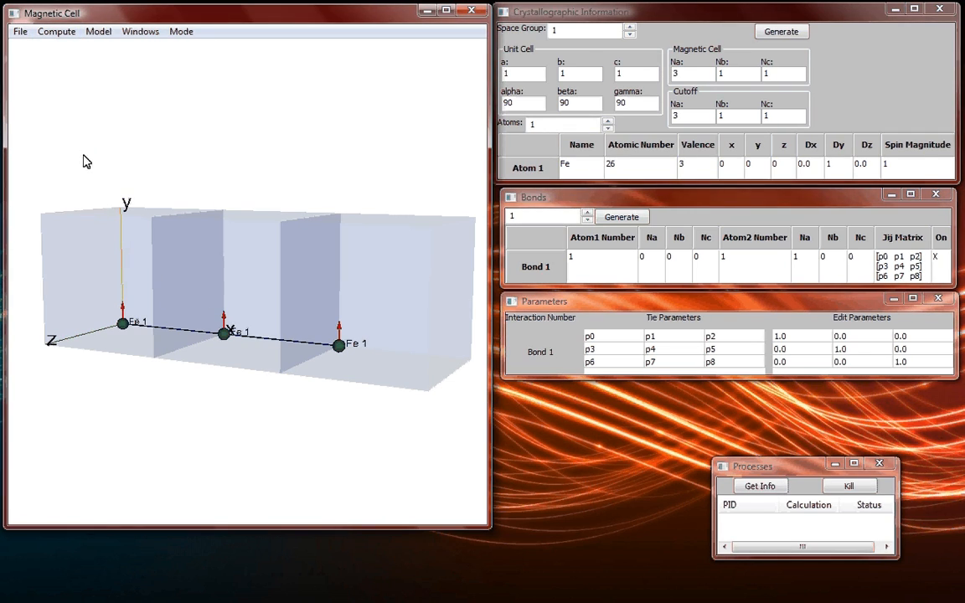
# Set up a spinwave calculation with montecarlo as the interaction file and spins as the spin file
pyautogui.click(59, 32)
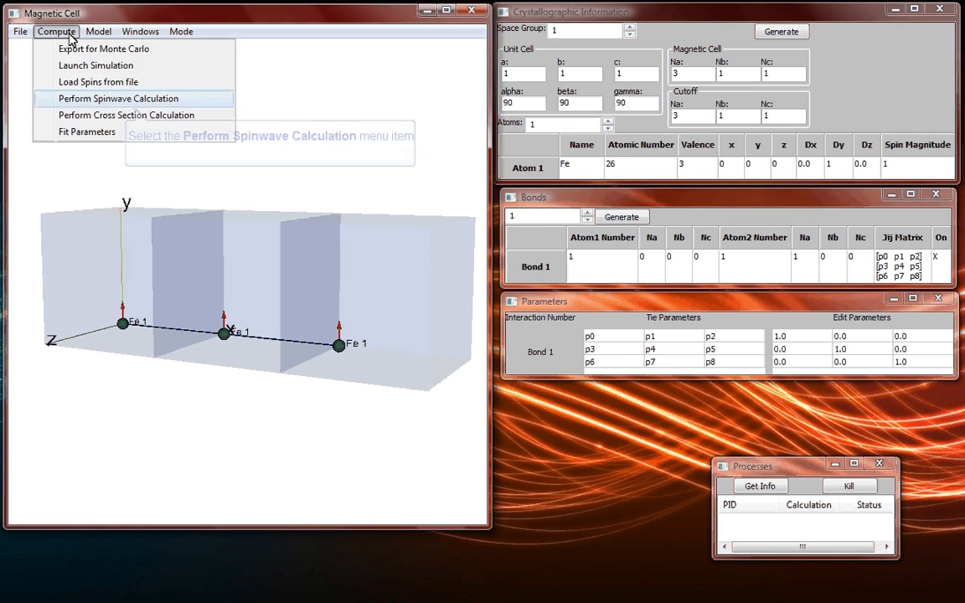
pyautogui.click(115, 98)
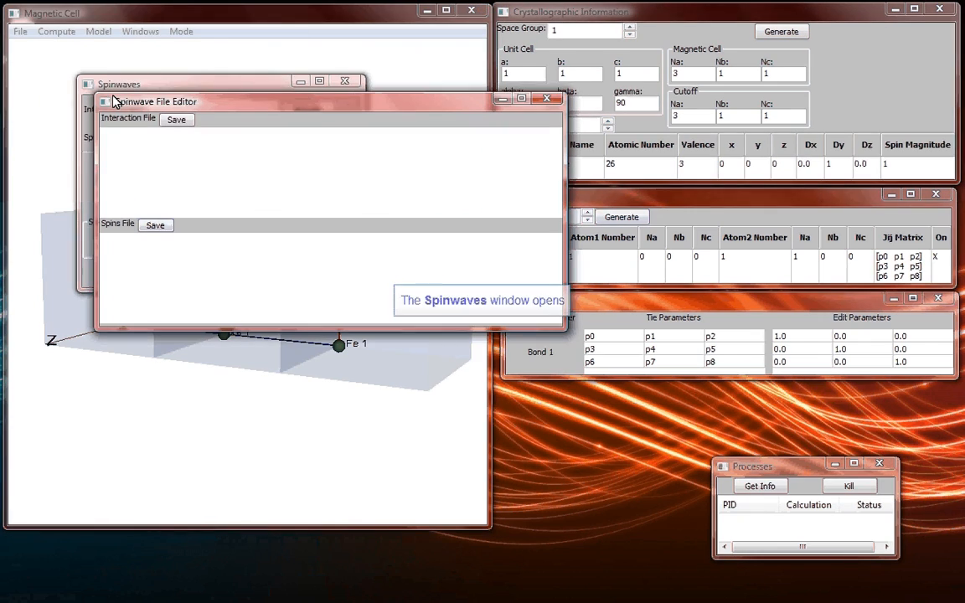
pyautogui.moveTo(194, 88); pyautogui.dragTo(557, 173)
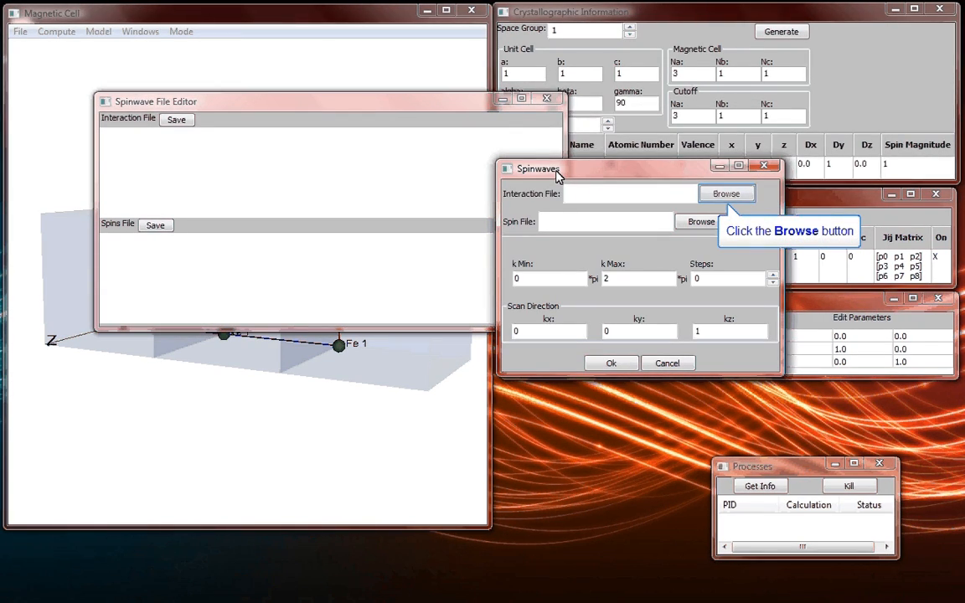
pyautogui.click(744, 195)
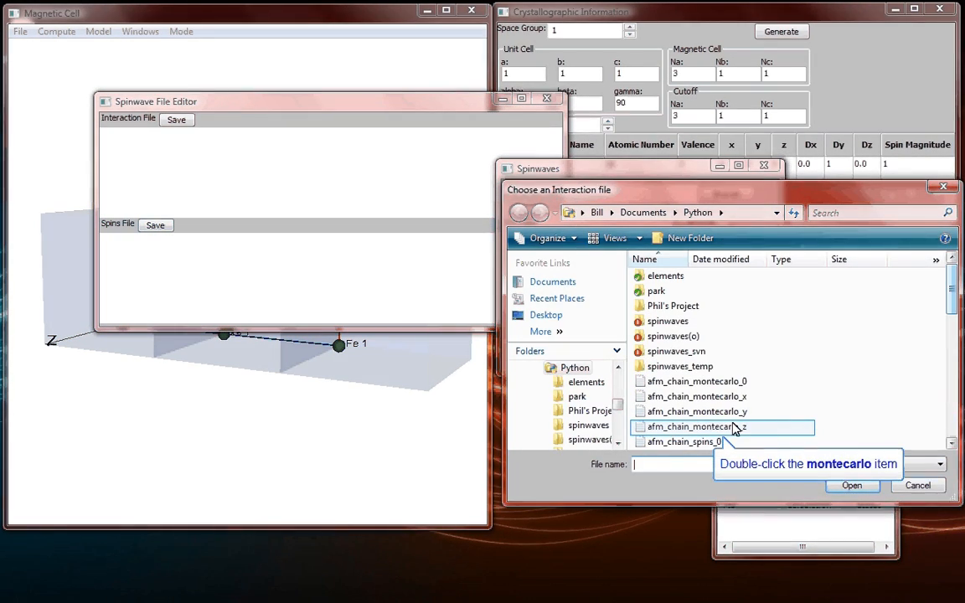
pyautogui.doubleClick(696, 427)
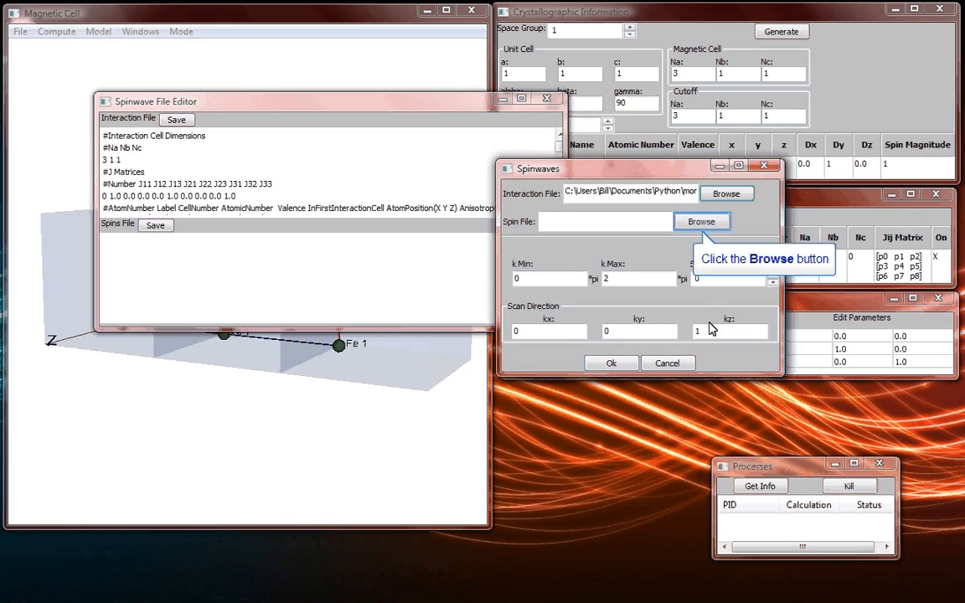
pyautogui.click(710, 223)
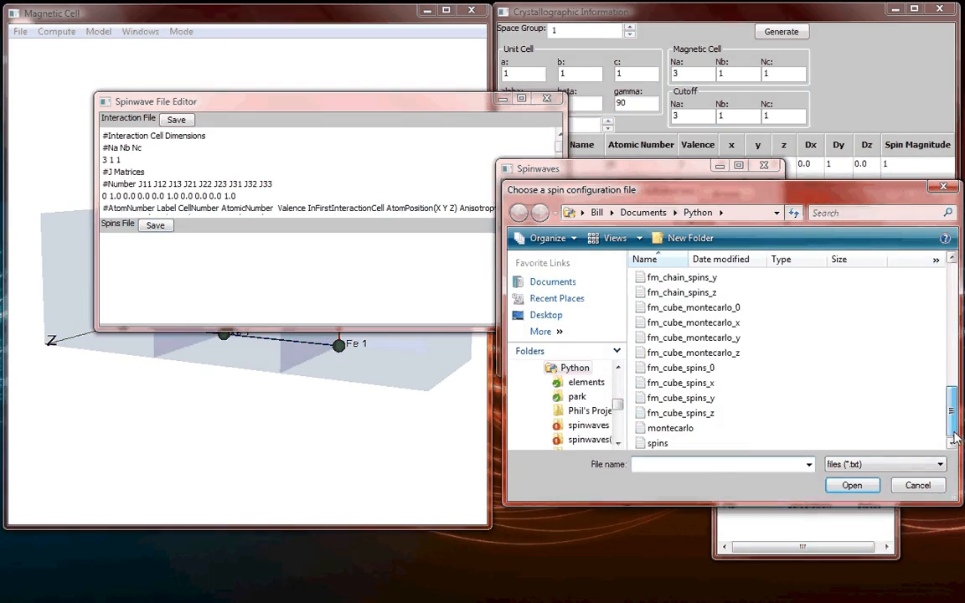
pyautogui.doubleClick(668, 444)
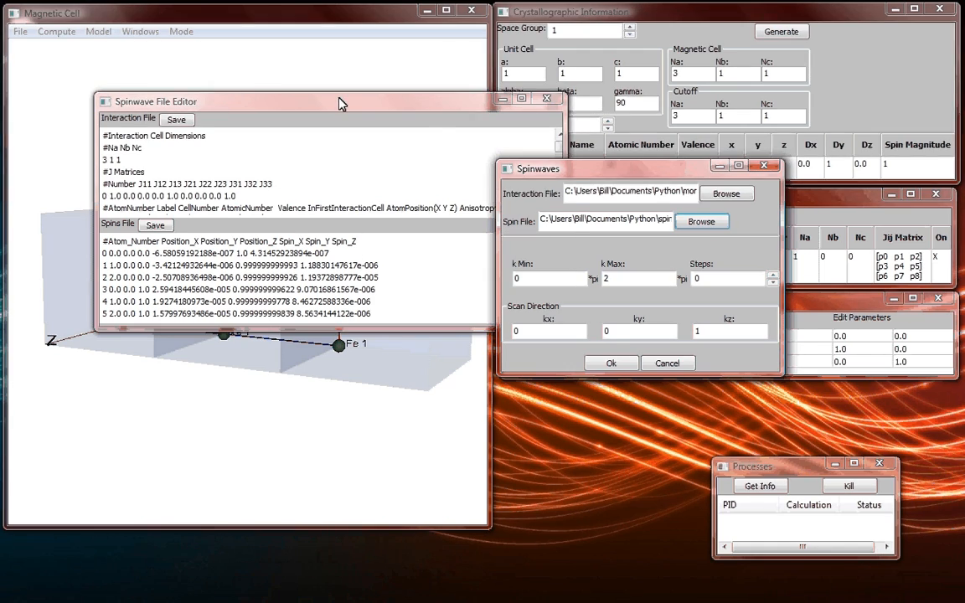
pyautogui.moveTo(338, 98); pyautogui.dragTo(274, 102)
pyautogui.moveTo(413, 101); pyautogui.dragTo(342, 95)
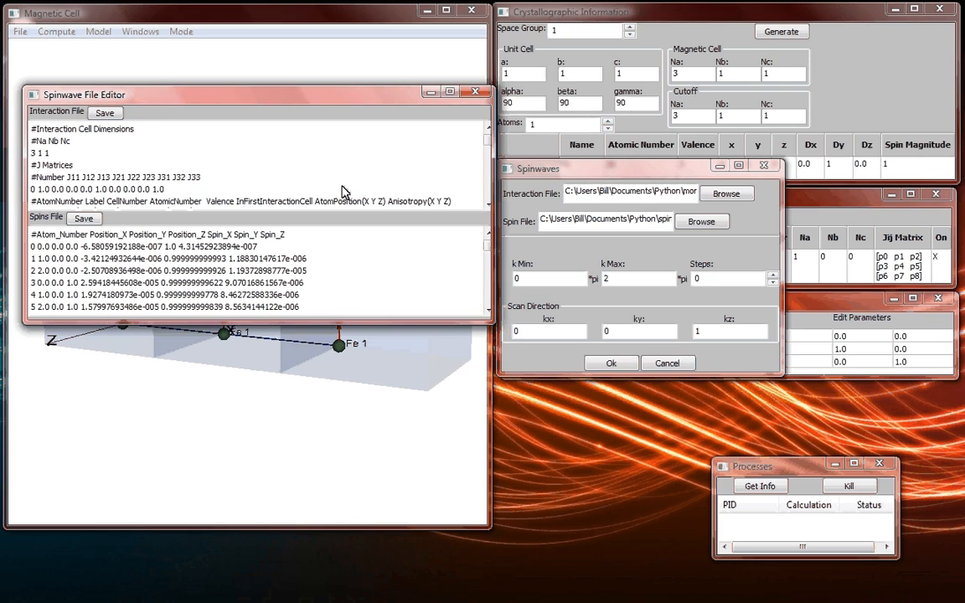
# Set the spinwave scan direction to kx 1 and kz 0 with 50 steps, and run the calculation
pyautogui.click(647, 261)
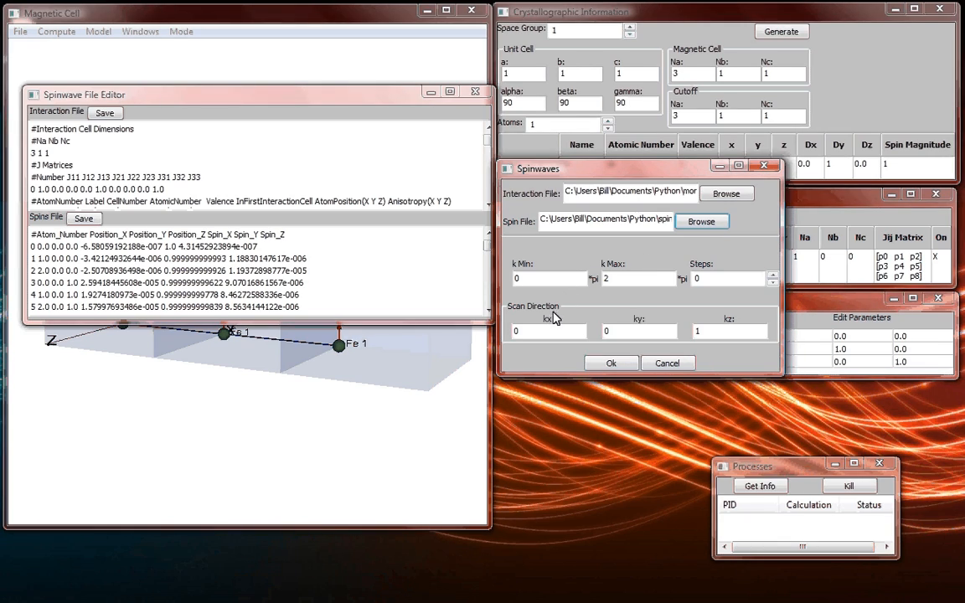
pyautogui.moveTo(550, 331); pyautogui.dragTo(482, 331)
pyautogui.write('1')
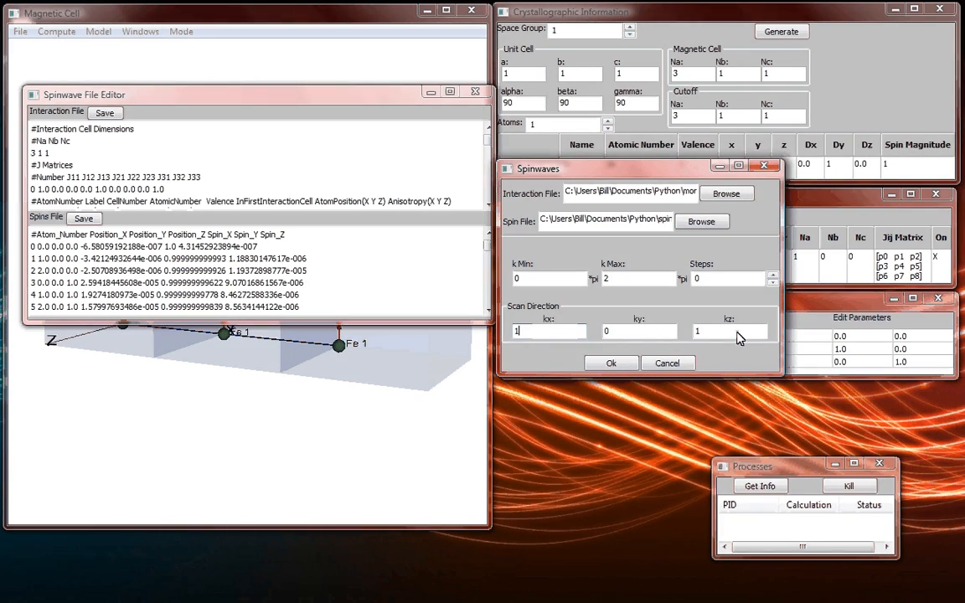
pyautogui.moveTo(735, 331); pyautogui.dragTo(688, 325)
pyautogui.write('0')
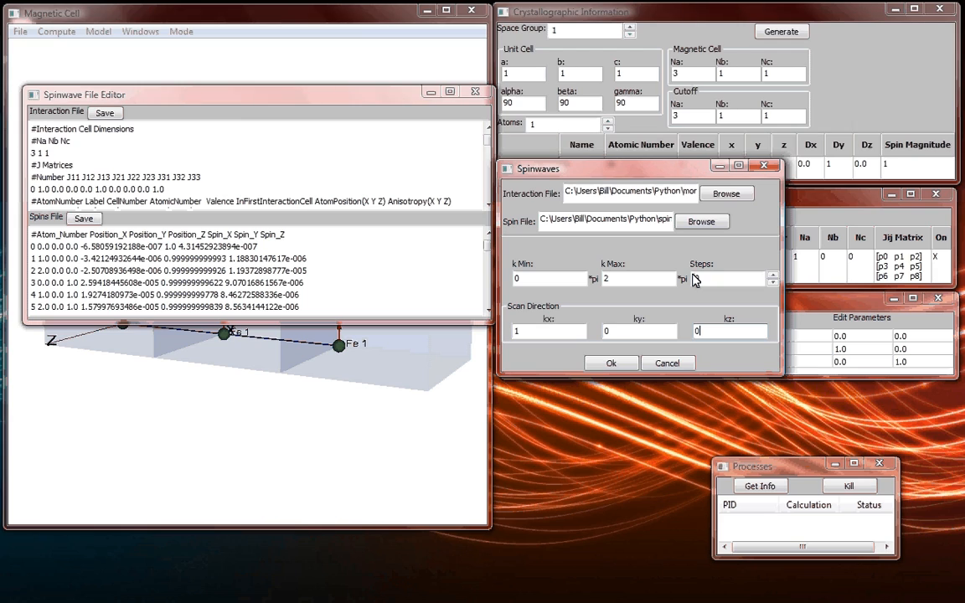
pyautogui.moveTo(694, 280); pyautogui.dragTo(702, 275)
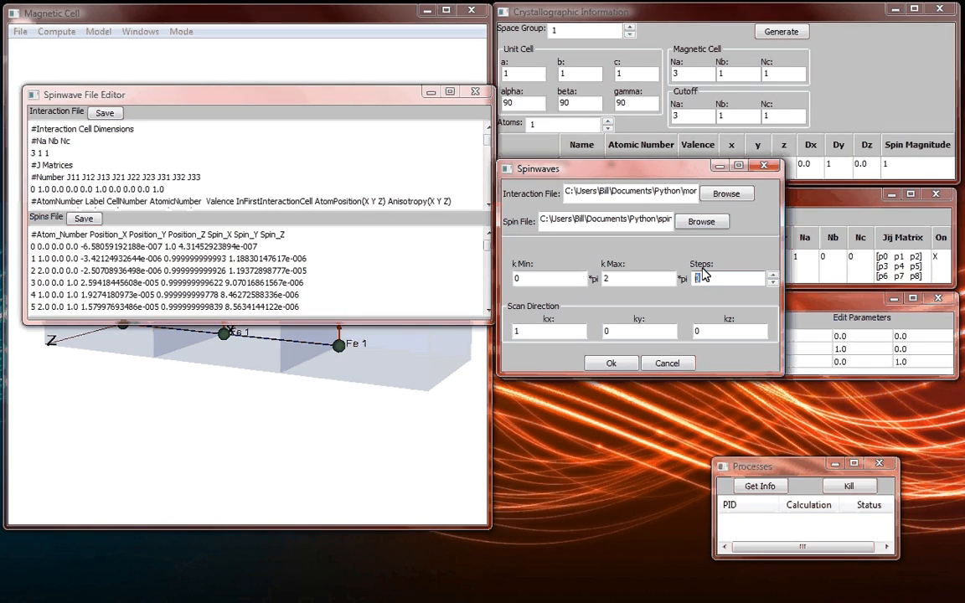
pyautogui.write('50')
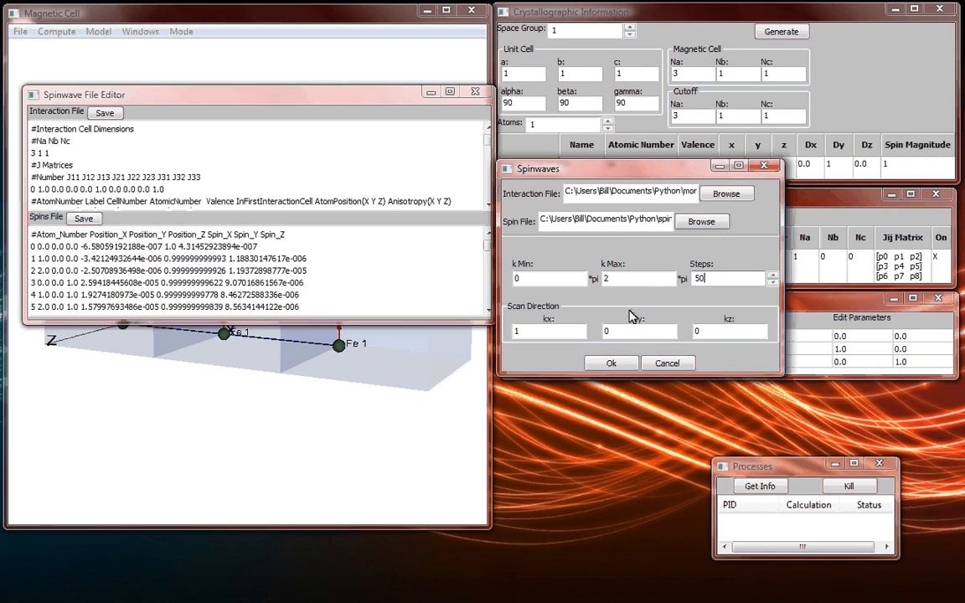
pyautogui.click(612, 363)
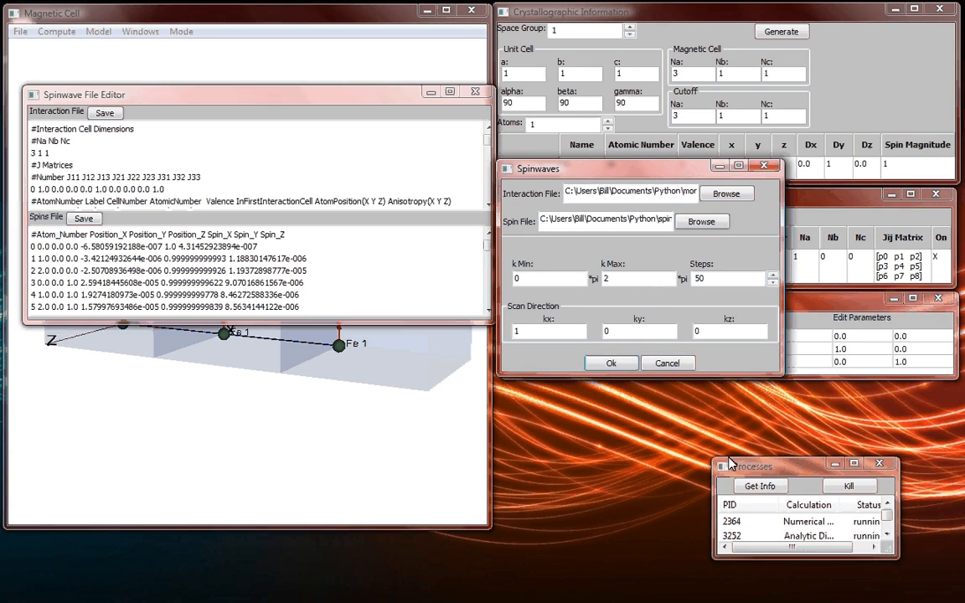
pyautogui.moveTo(849, 537); pyautogui.dragTo(866, 540)
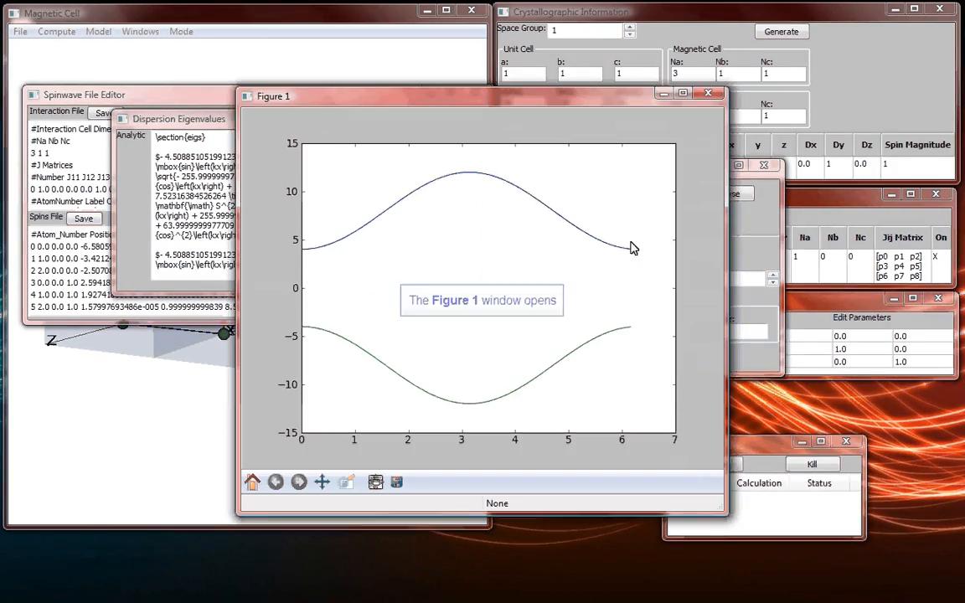
# Examine the dispersion plot and both analytic eigenvalue expressions, and close the Dispersion Eigenvalues window
pyautogui.moveTo(625, 97); pyautogui.dragTo(787, 71)
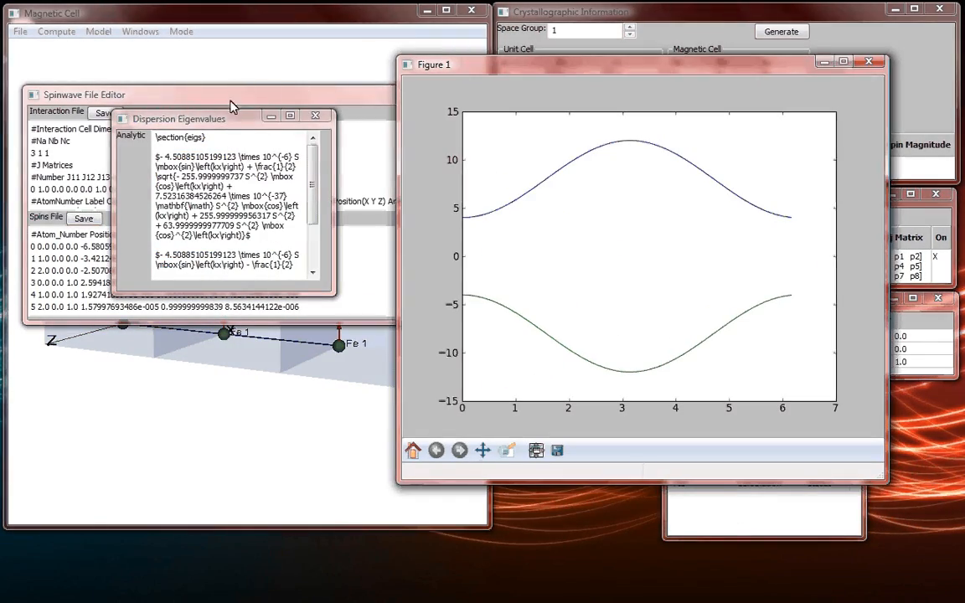
pyautogui.moveTo(226, 122); pyautogui.dragTo(219, 109)
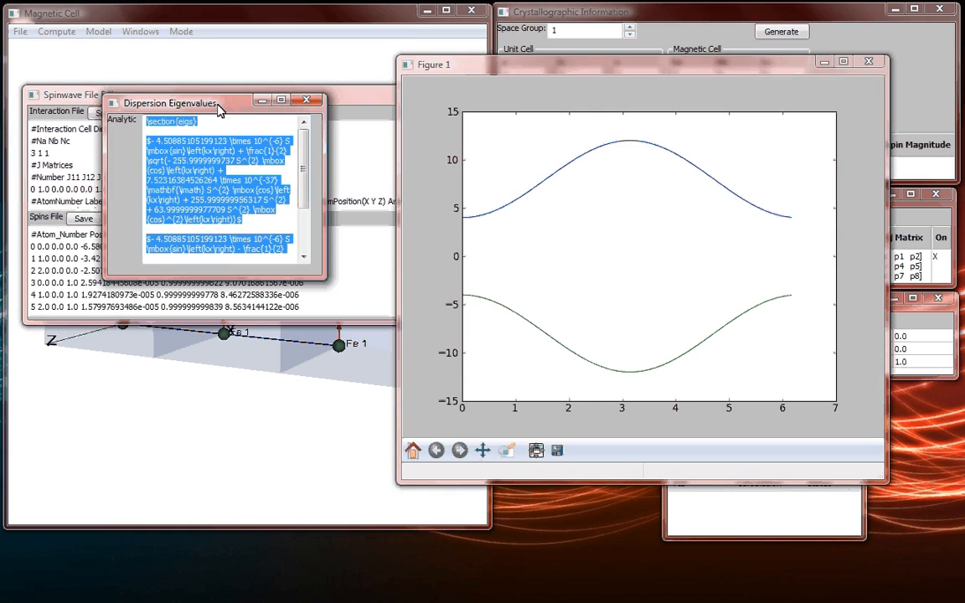
pyautogui.moveTo(308, 179); pyautogui.dragTo(308, 134)
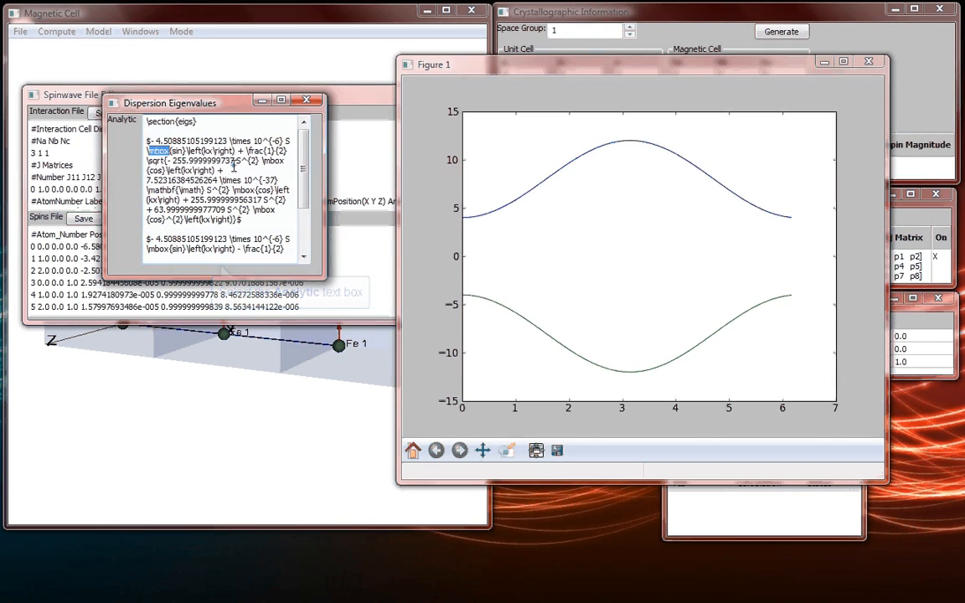
pyautogui.click(235, 169)
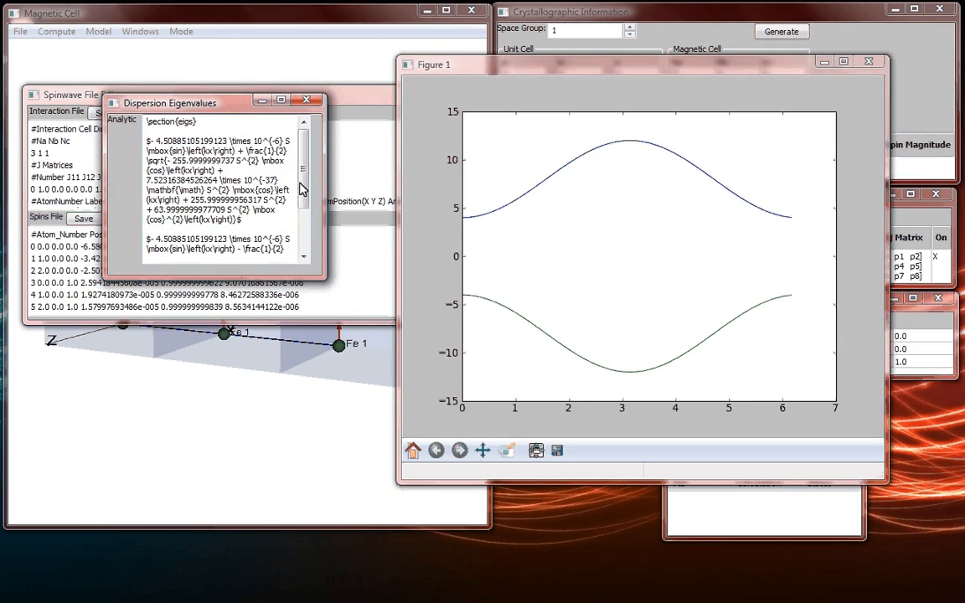
pyautogui.scroll(-3, 297, 209)
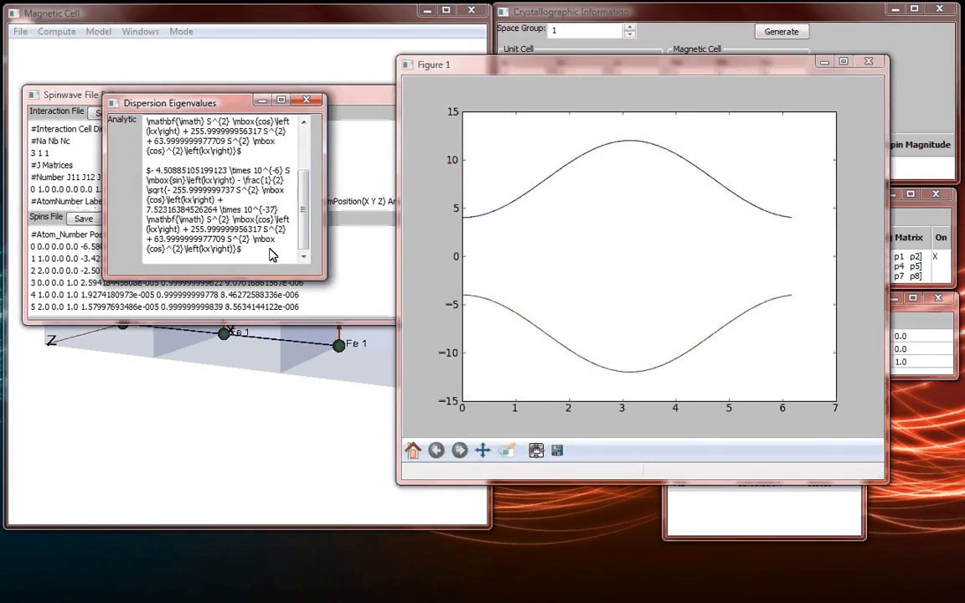
pyautogui.moveTo(271, 250); pyautogui.dragTo(144, 170)
pyautogui.scroll(3, 299, 188)
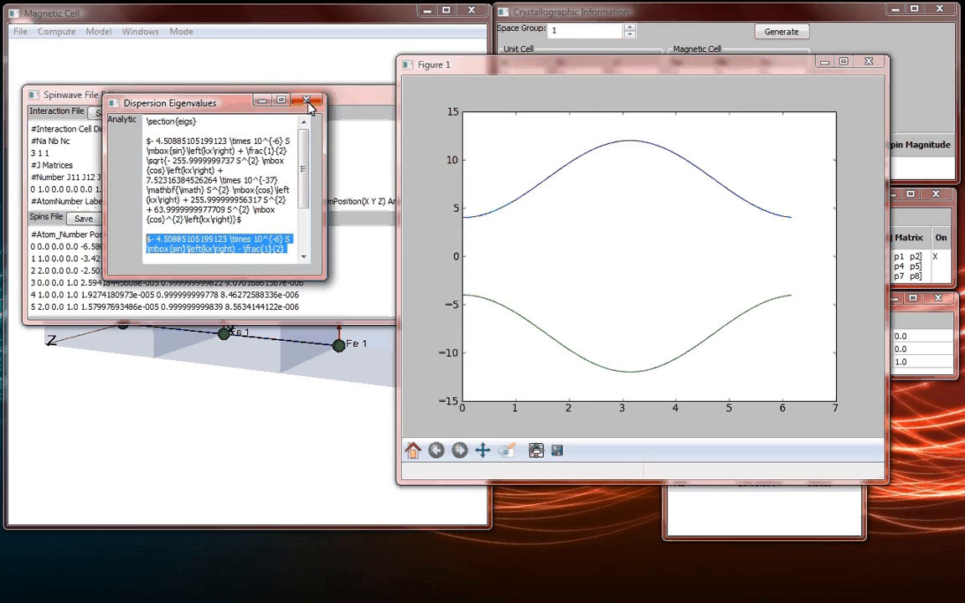
pyautogui.click(307, 101)
pyautogui.moveTo(562, 71); pyautogui.dragTo(352, 78)
pyautogui.moveTo(412, 76); pyautogui.dragTo(370, 75)
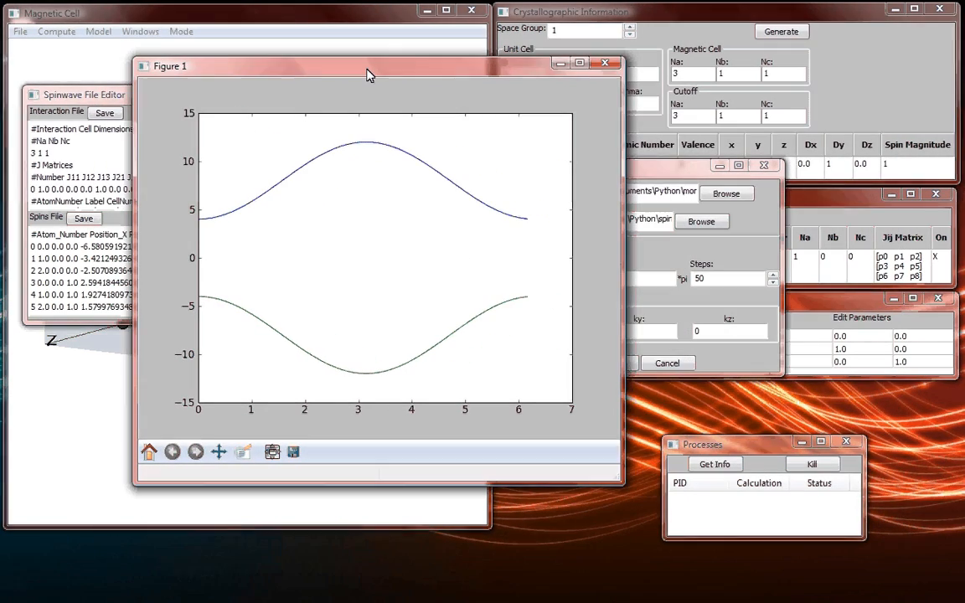